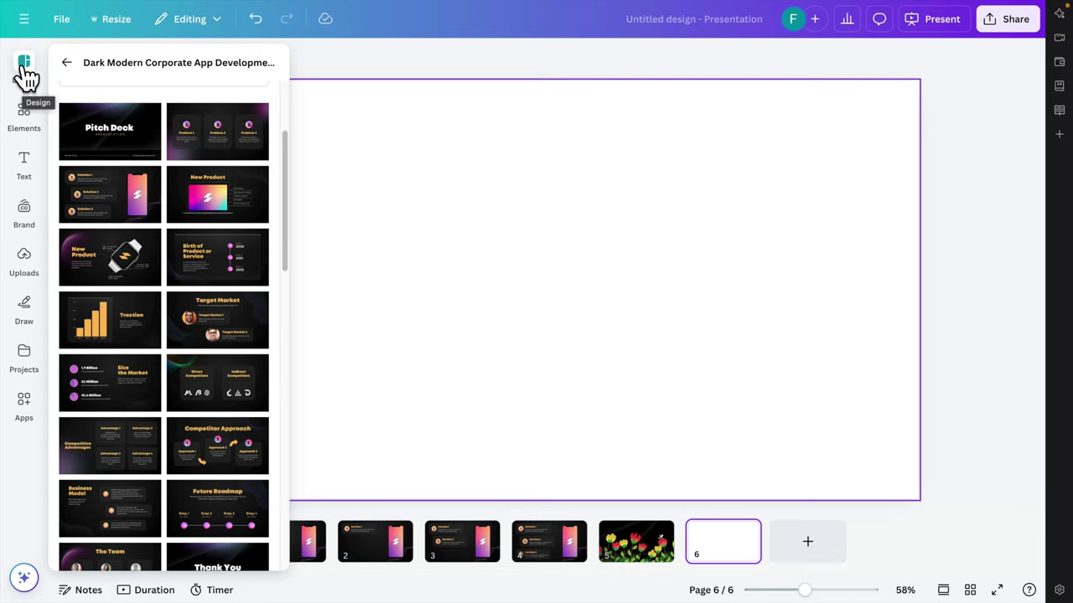
Apply the Dark Modern corporate template's 'Pitch Deck / PRESENTATION' title slide to blank page 6
left_click(115, 132)
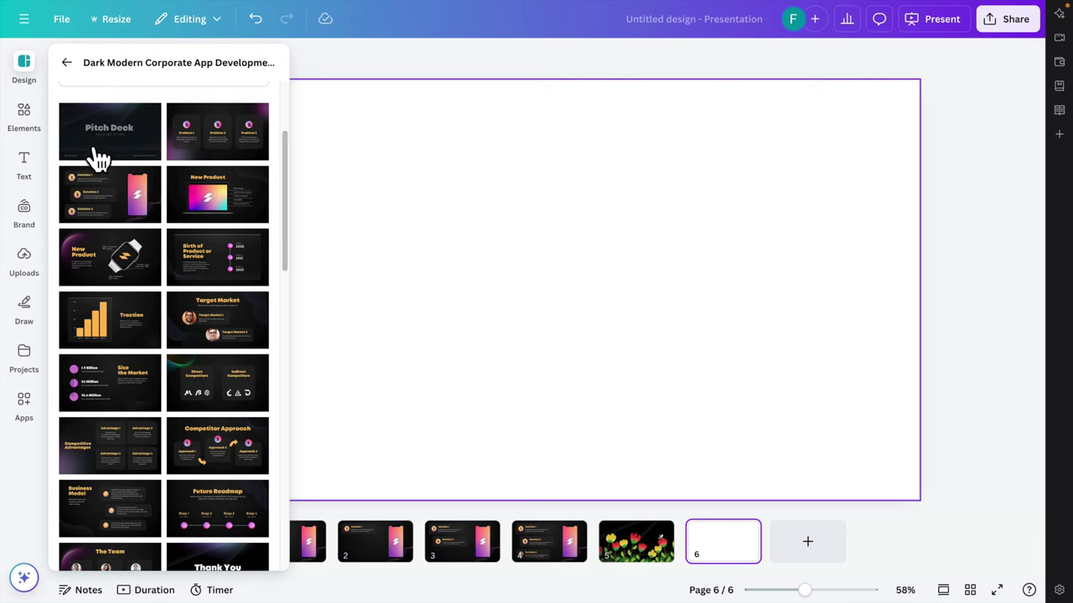
left_click(702, 520)
left_click(23, 113)
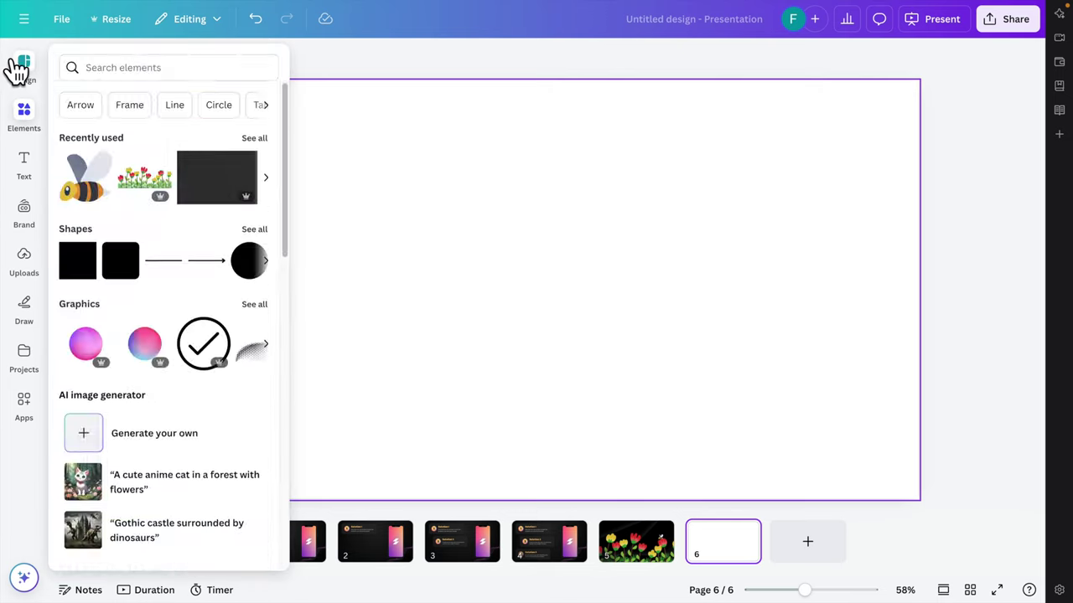
left_click(22, 66)
left_click(115, 148)
left_click(680, 270)
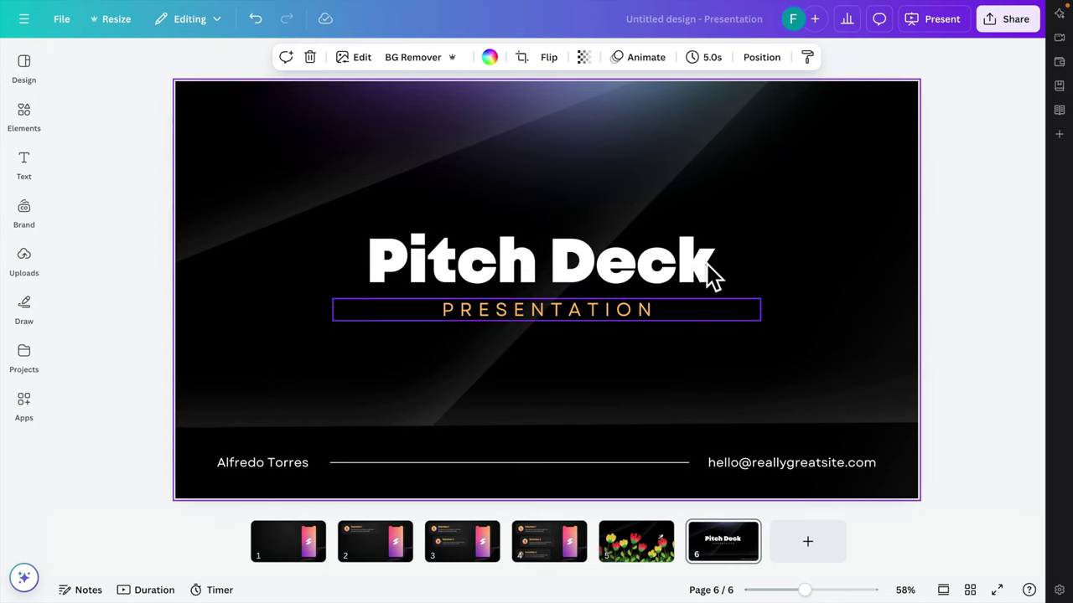
Delete the email, divider line, presenter name, PRESENTATION subtitle and Pitch Deck title from page 6
left_click(755, 466)
key("Delete")
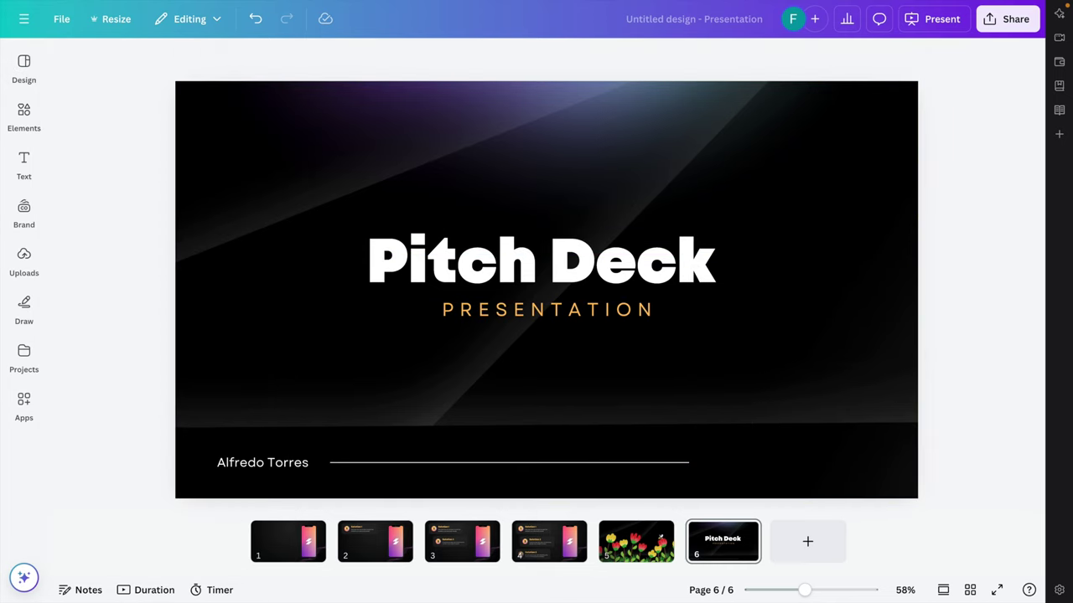
left_click(660, 462)
key("Delete")
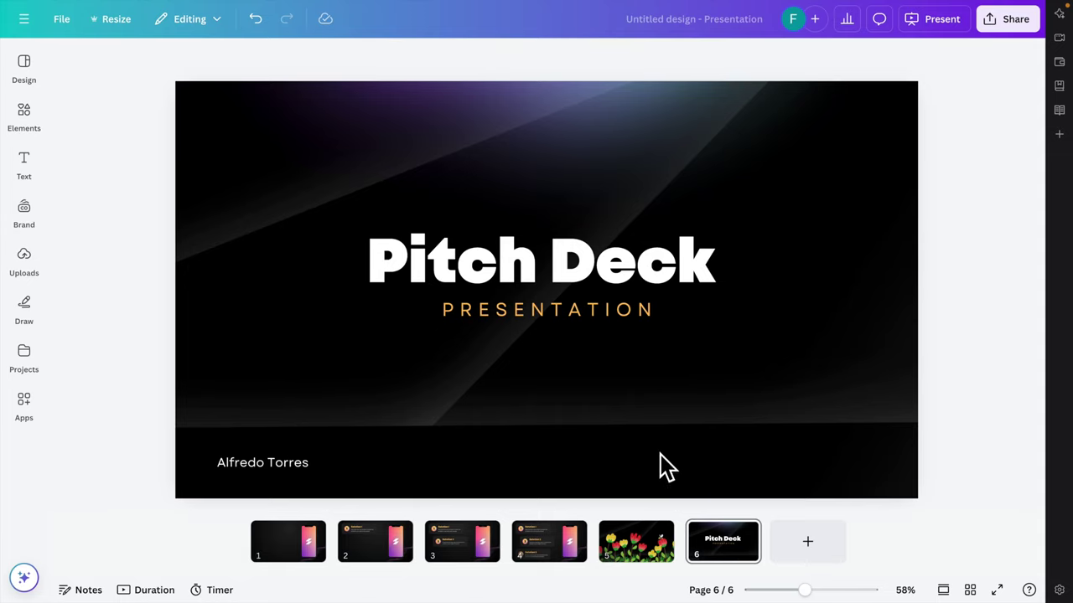
left_click(260, 466)
key("Delete")
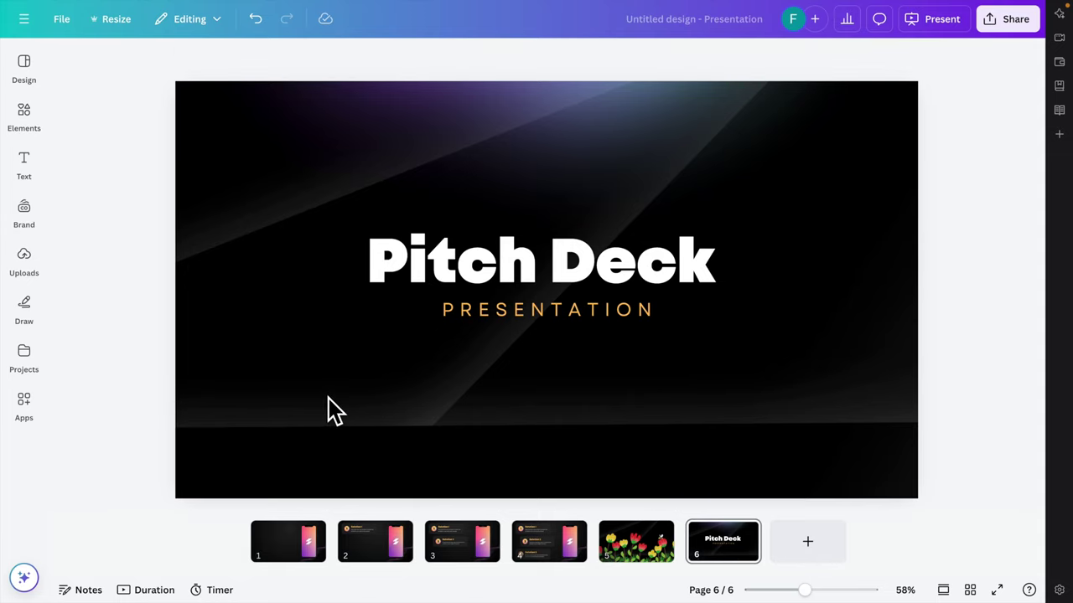
left_click(496, 337)
key("Delete")
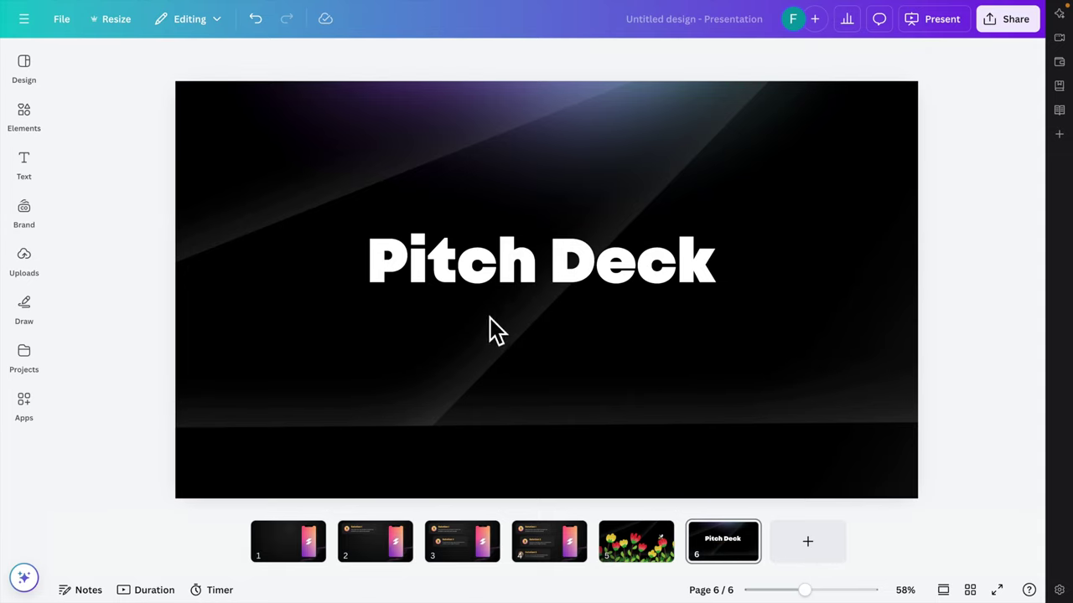
left_click(542, 262)
key("Delete")
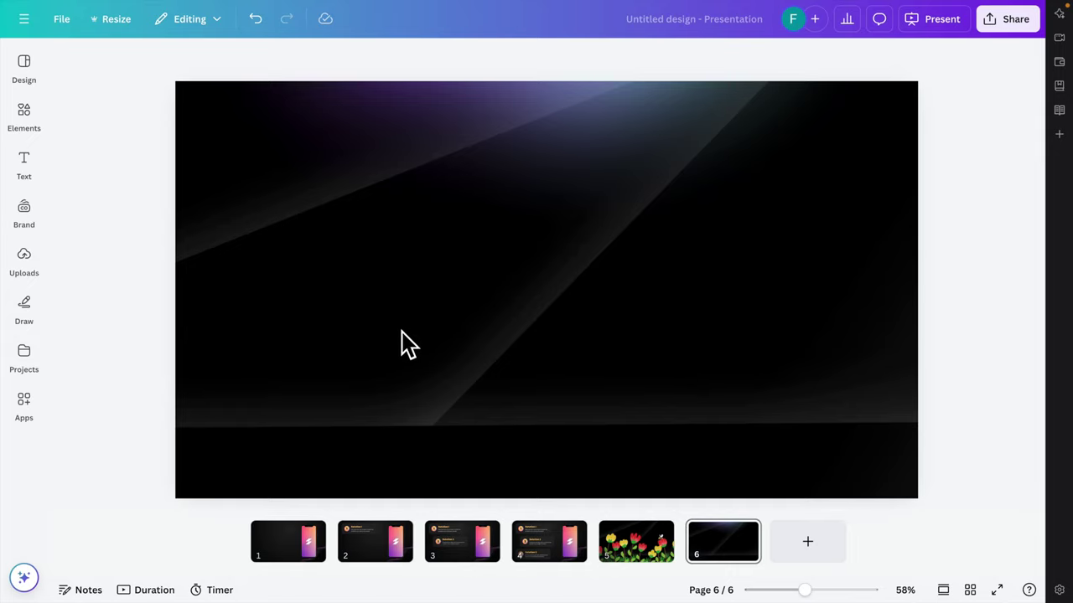
Search Elements for 'flower garden' and show all the Graphics results
left_click(37, 126)
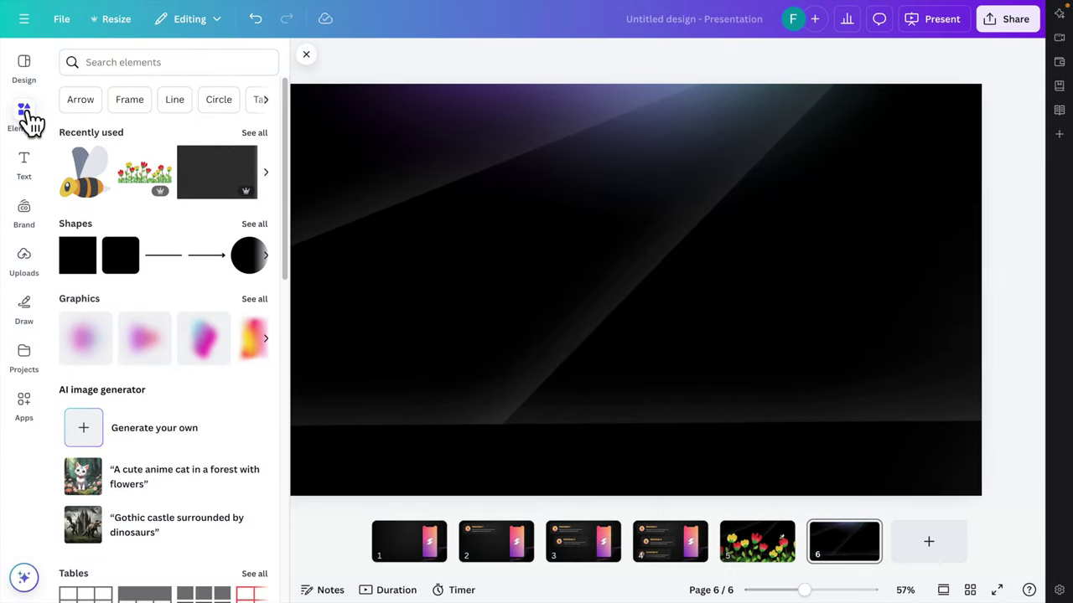
left_click(221, 67)
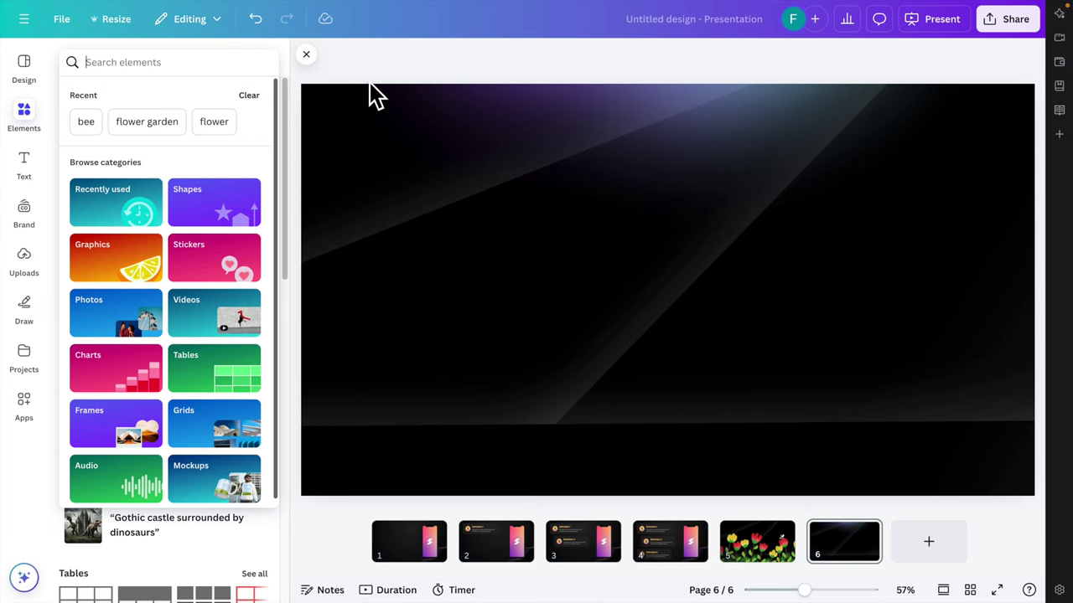
type("flower gar")
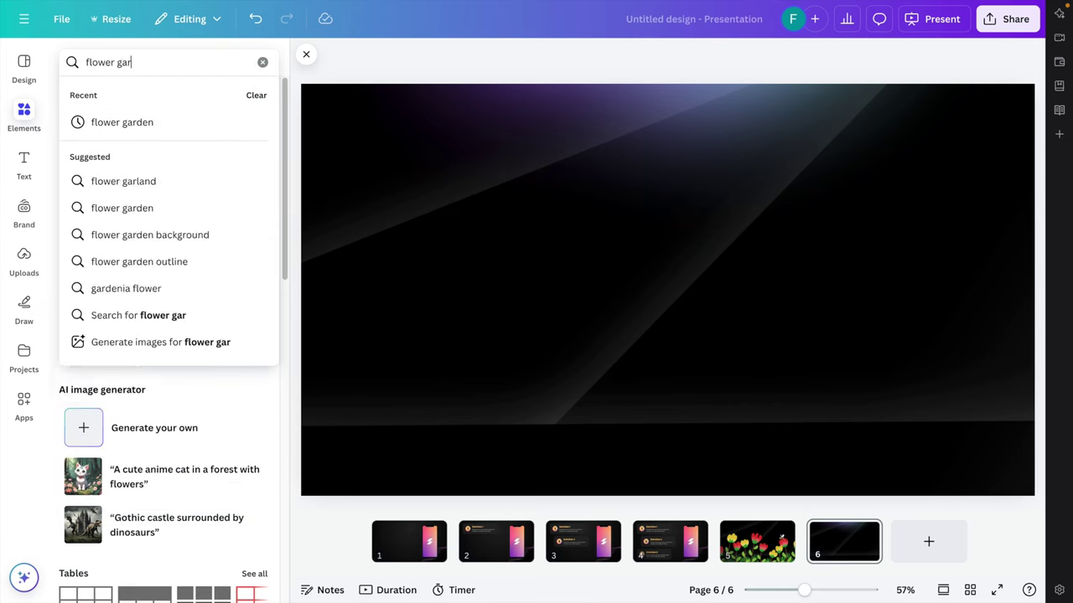
type("den")
key("Return")
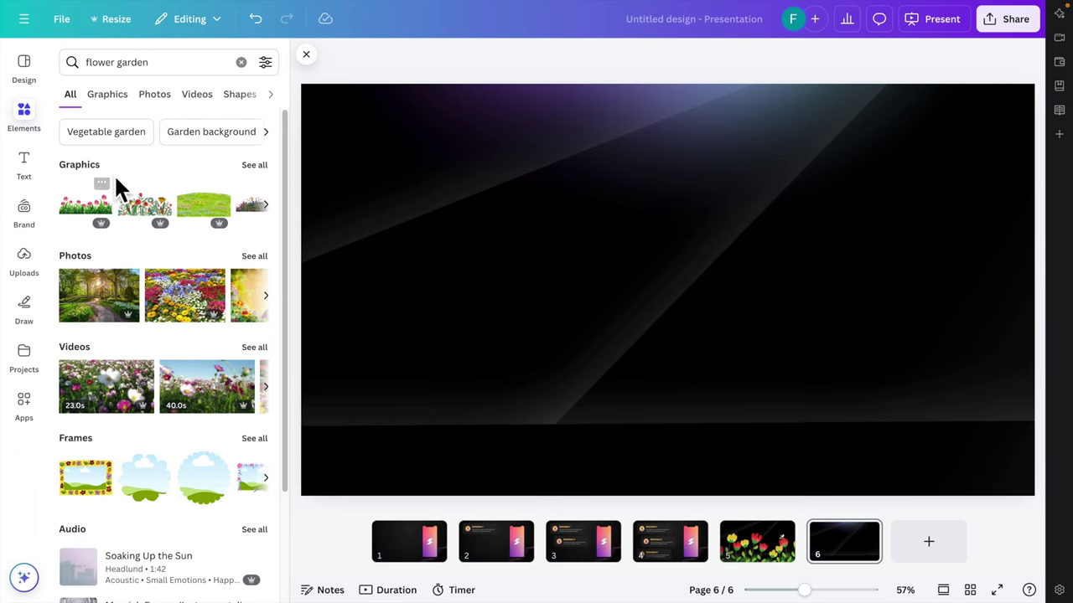
left_click(253, 166)
mouse_move(290, 263)
left_mouse_down()
mouse_move(290, 359)
mouse_move(297, 267)
mouse_move(292, 277)
left_mouse_up()
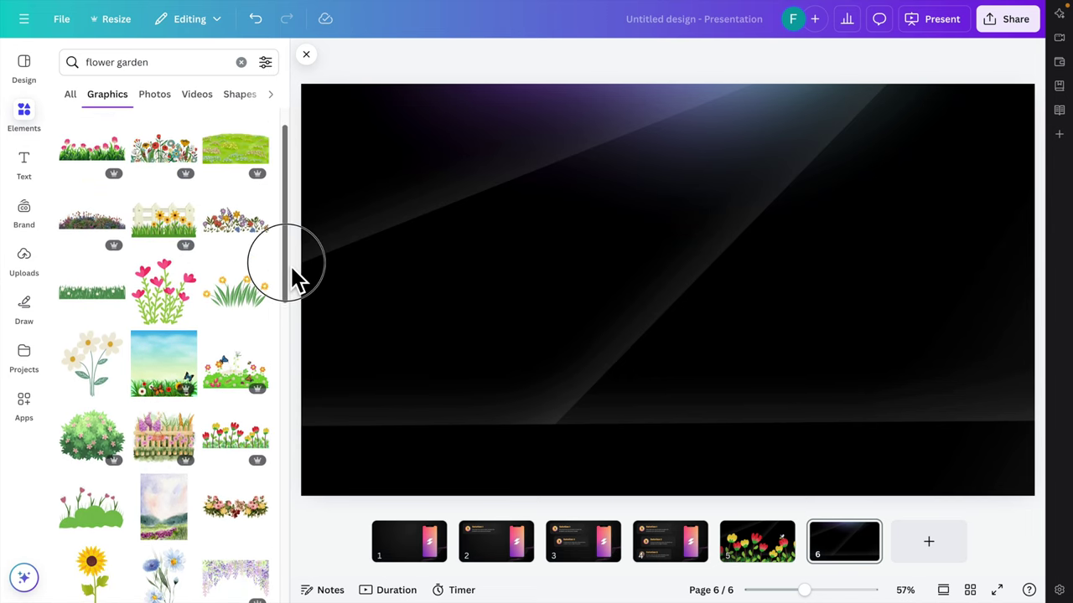
Add the red-and-yellow tulip graphic and stretch it across the full width of the slide's lower part
left_click(230, 444)
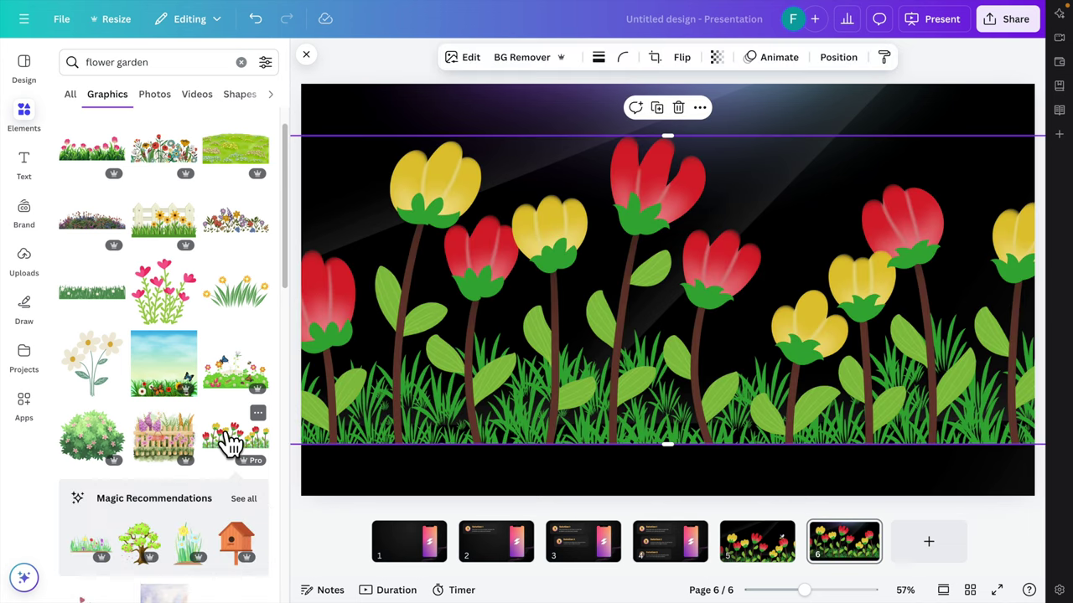
left_click_drag(662, 290, 714, 341)
left_click_drag(354, 206, 388, 279)
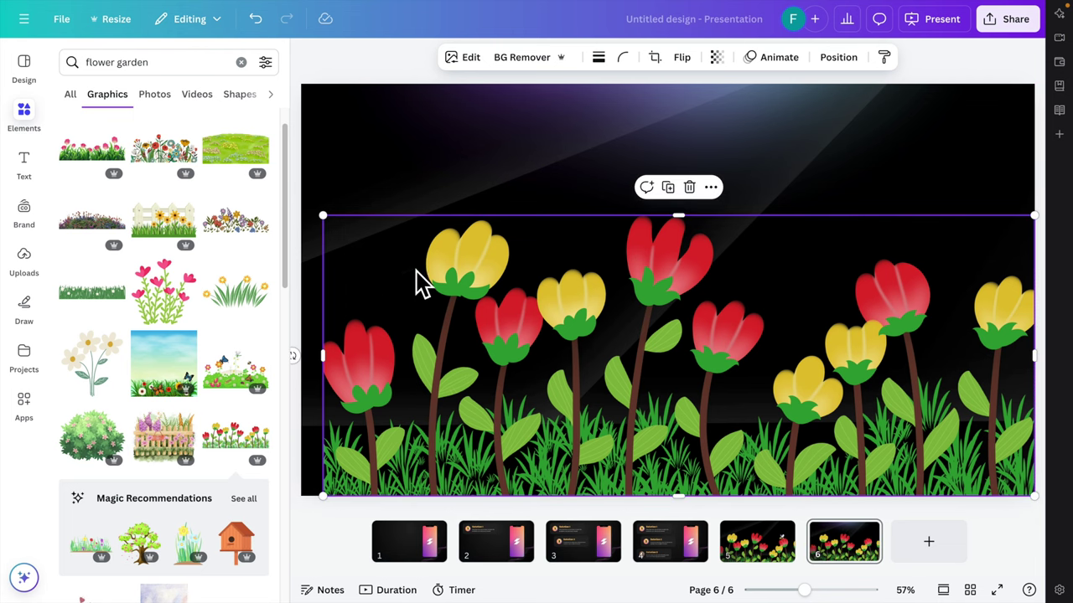
left_click_drag(325, 217, 304, 224)
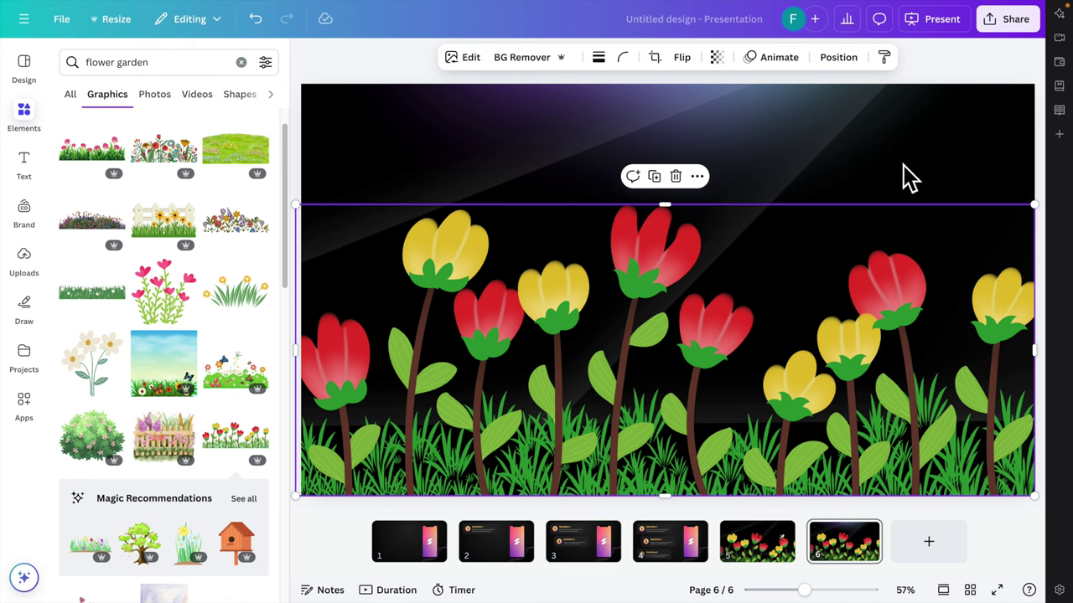
left_click(493, 160)
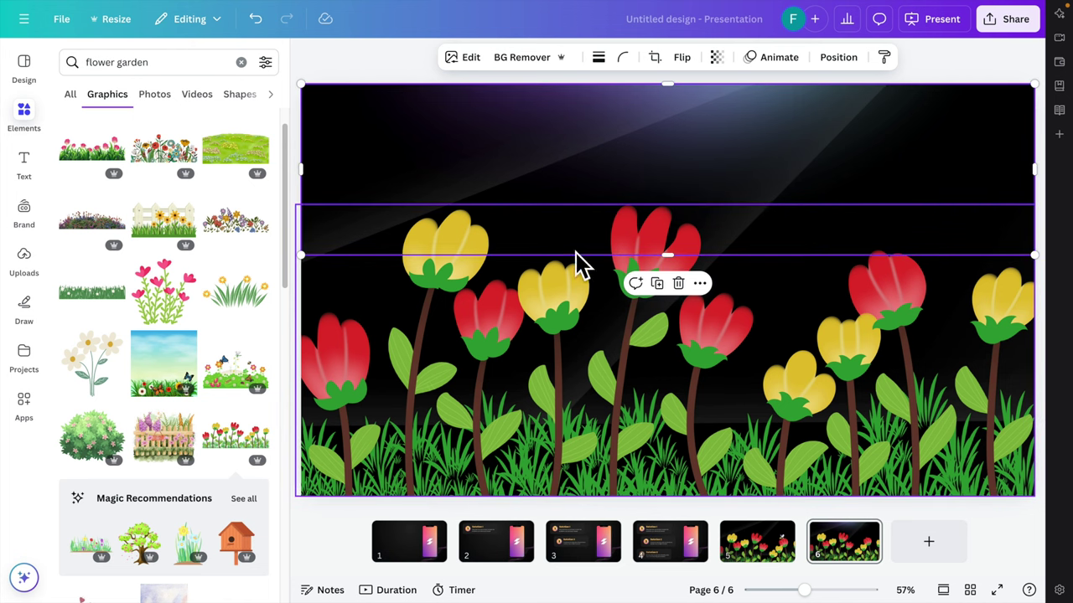
left_click(187, 68)
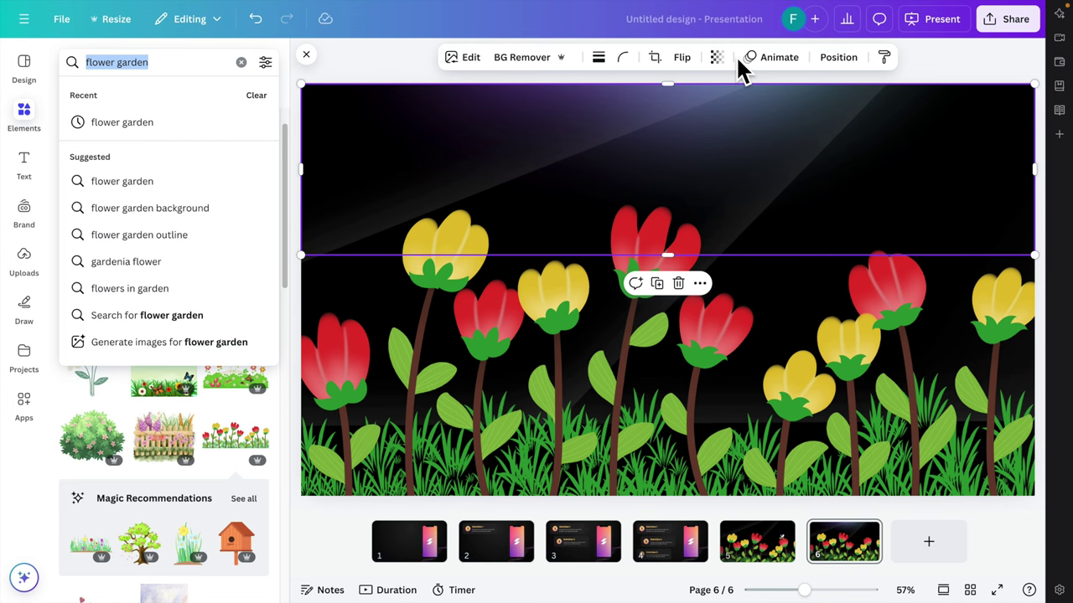
Search Elements for 'bee' and filter the results to Animated graphics only
type("\\")
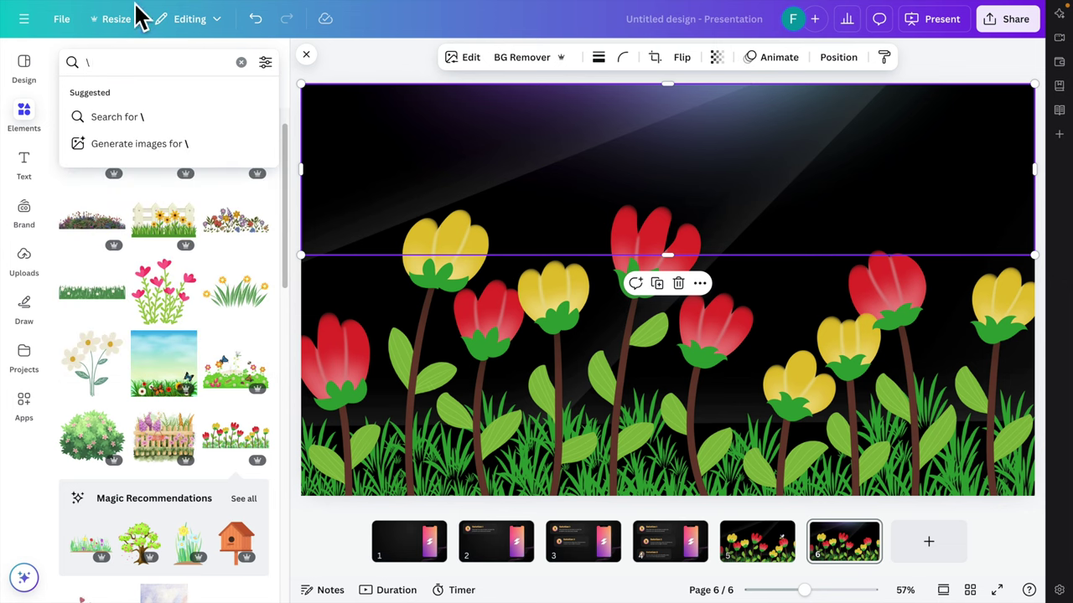
key("BackSpace")
left_click(63, 69)
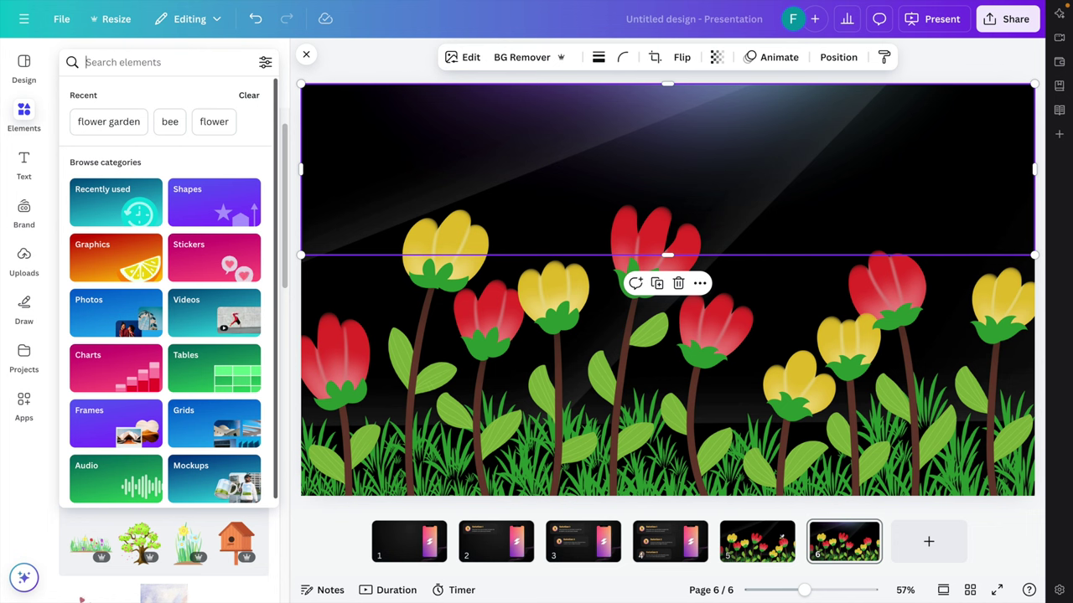
key("Escape")
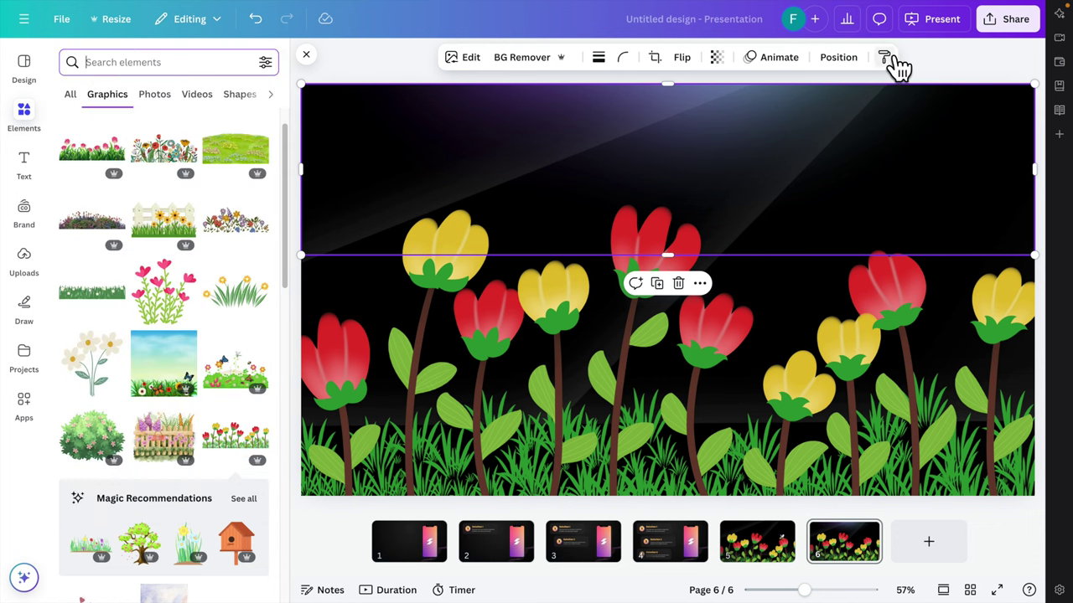
type("bee")
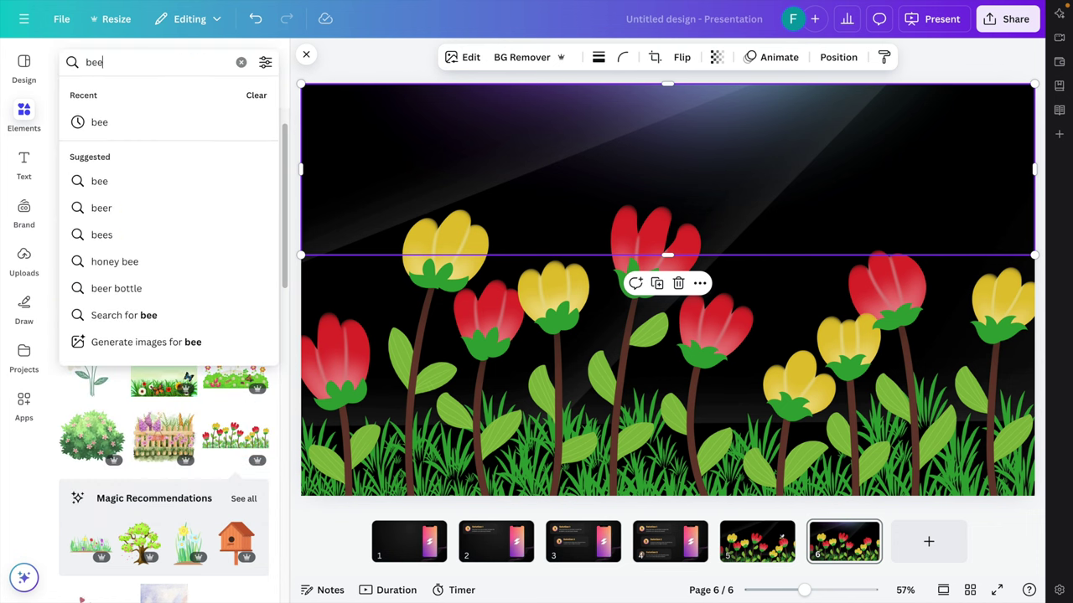
key("Return")
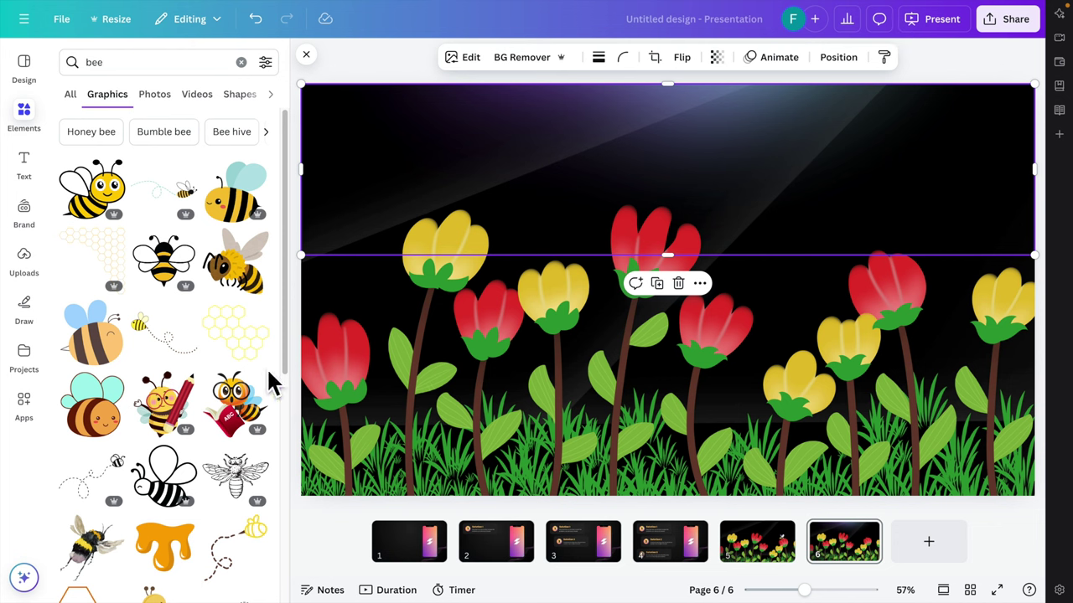
left_click_drag(288, 222, 281, 202)
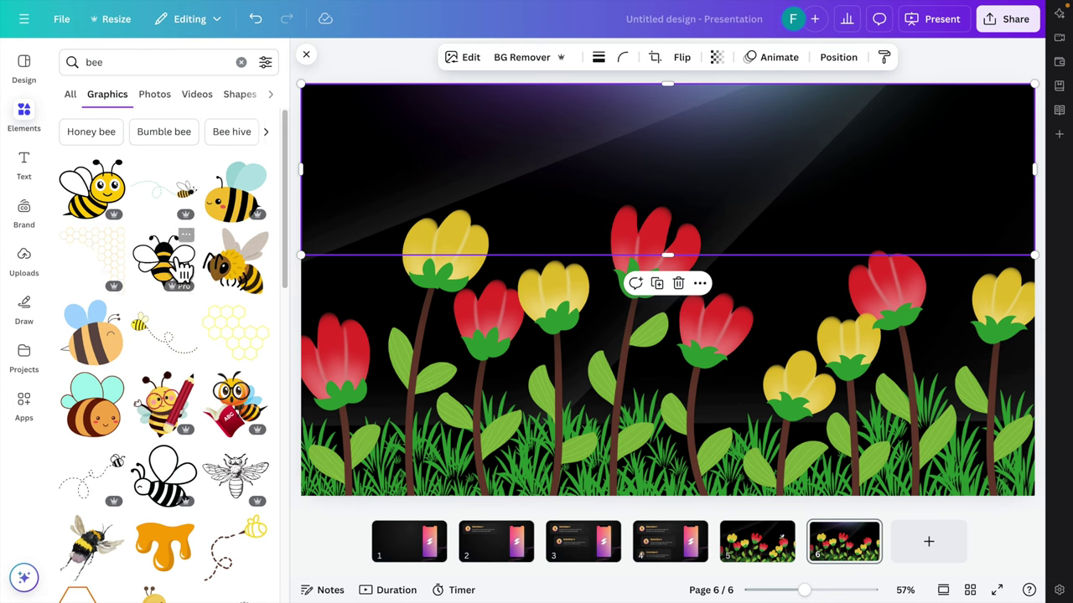
left_click(265, 64)
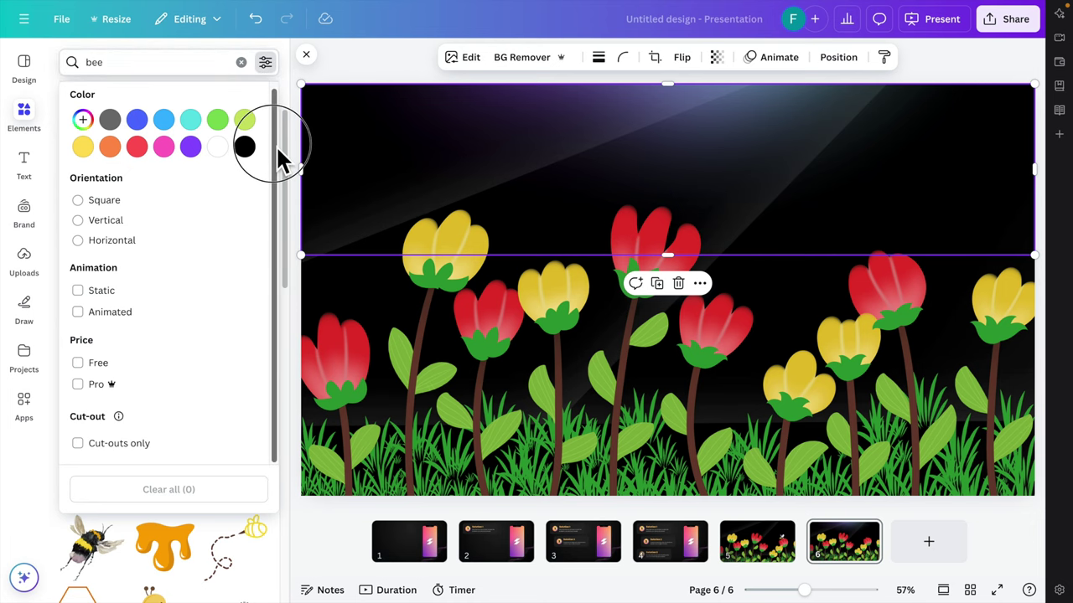
left_click(83, 314)
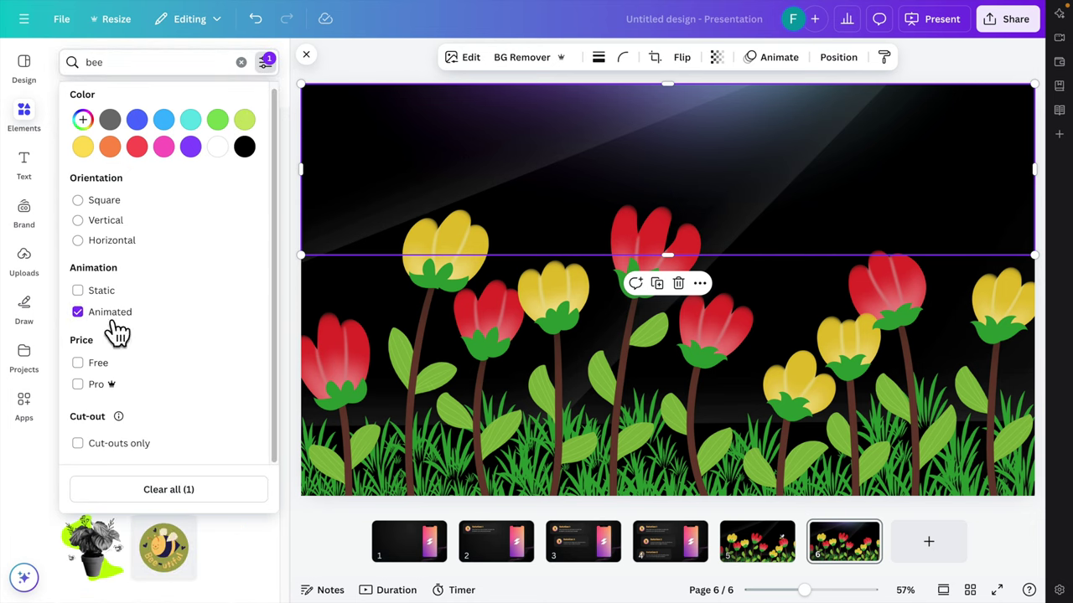
left_click(268, 66)
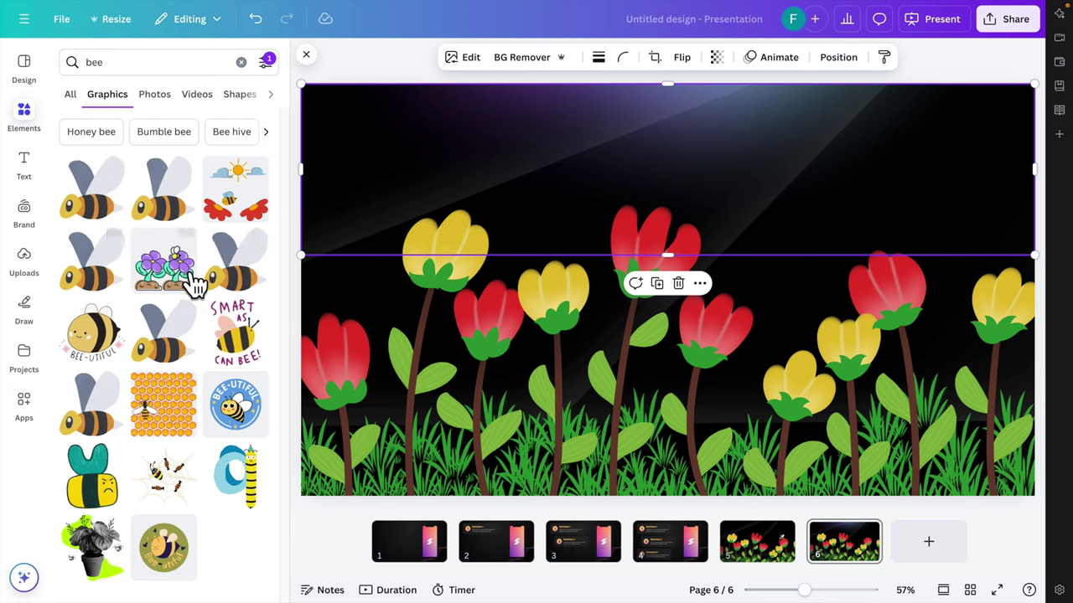
Add an animated cartoon bee and shrink it beside the rightmost yellow tulip
left_click(97, 284)
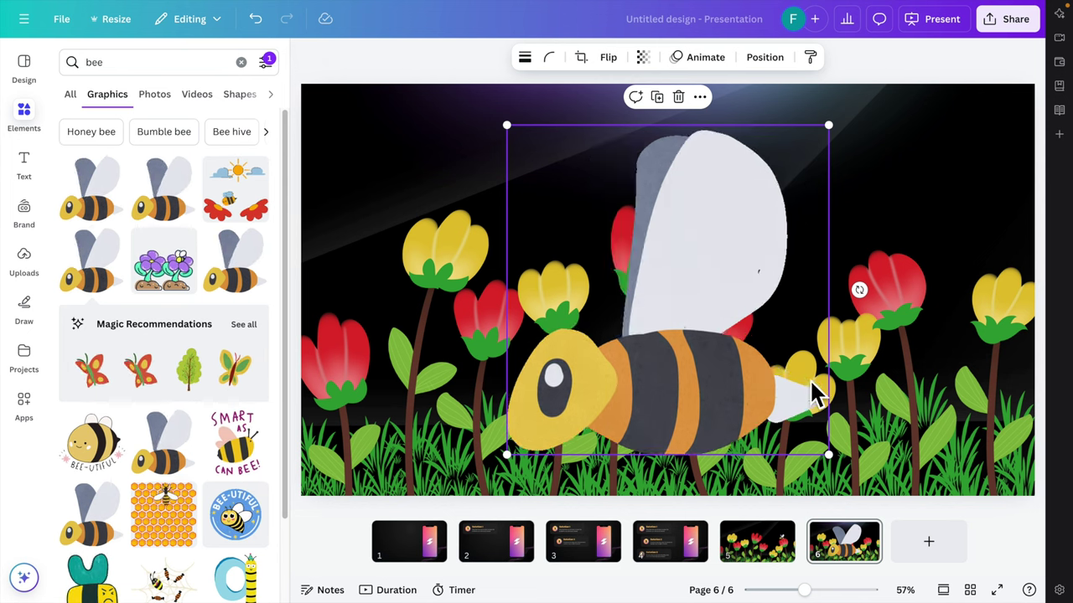
left_click_drag(518, 143, 1013, 275)
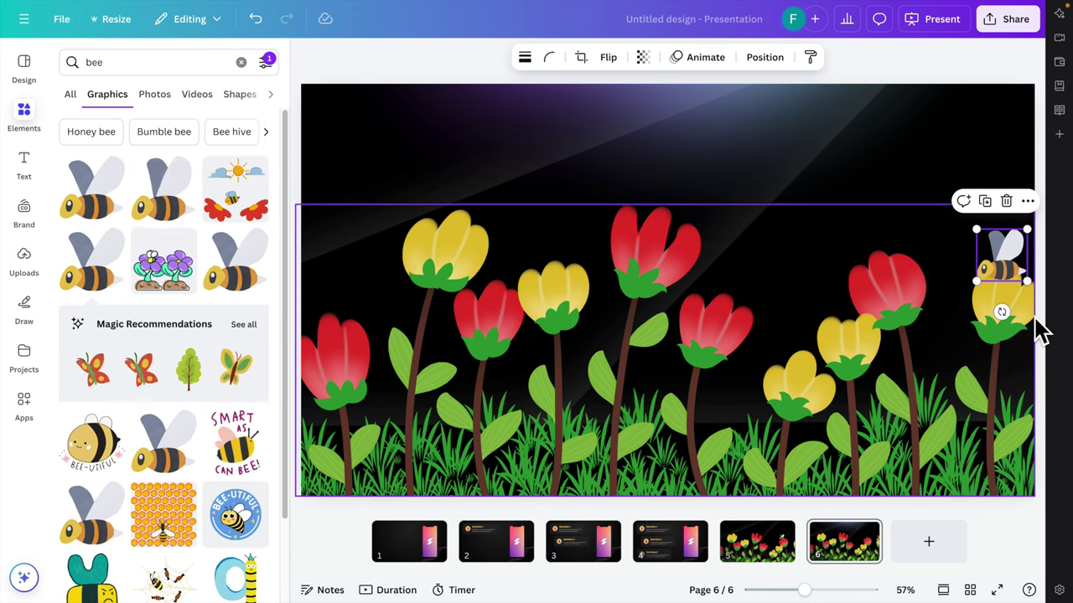
Apply the Blur animation from the General animations to the selected bee
left_click(699, 59)
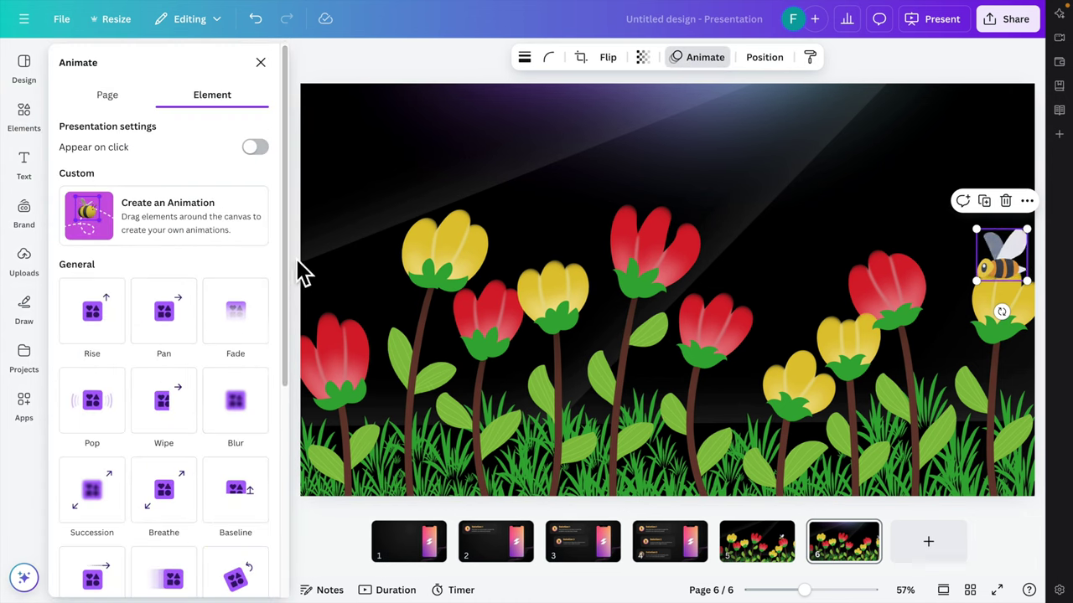
left_click_drag(287, 277, 286, 249)
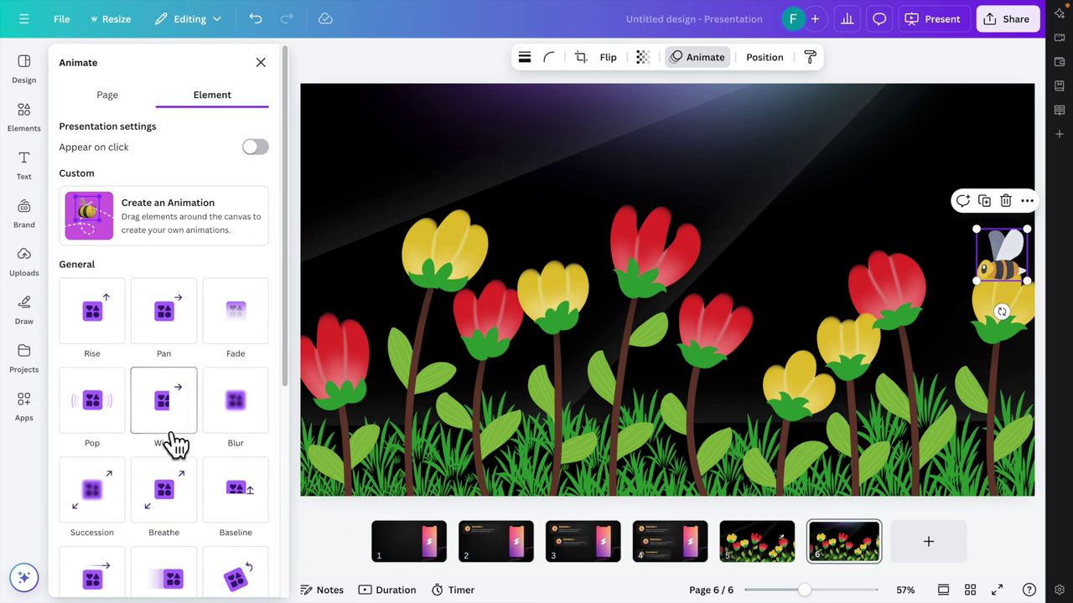
left_click(239, 419)
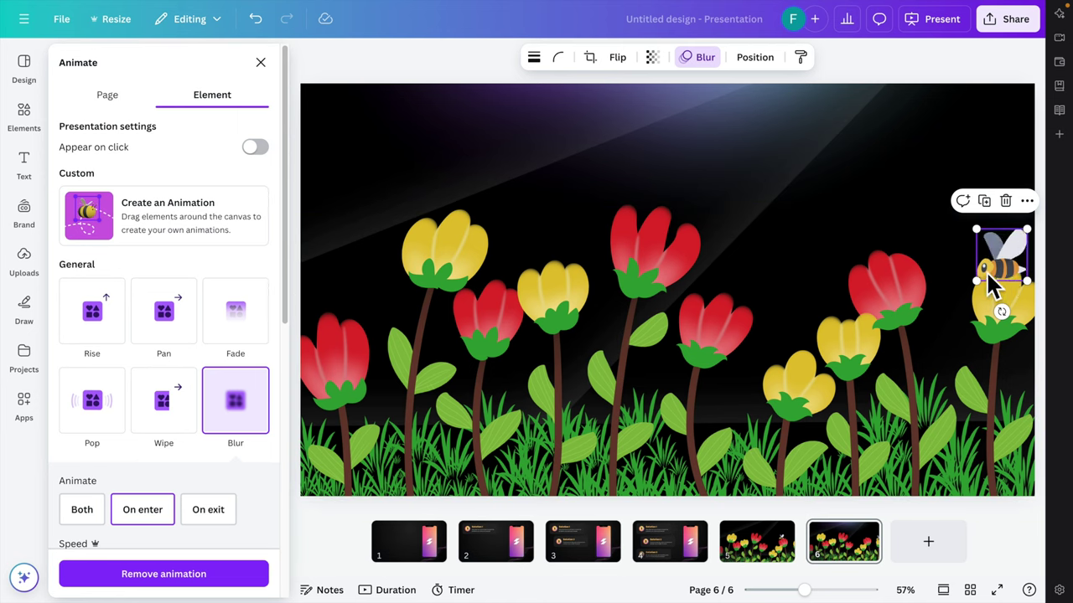
Create a custom animation by drawing the bee's looping flight path over the tulips
left_click(151, 227)
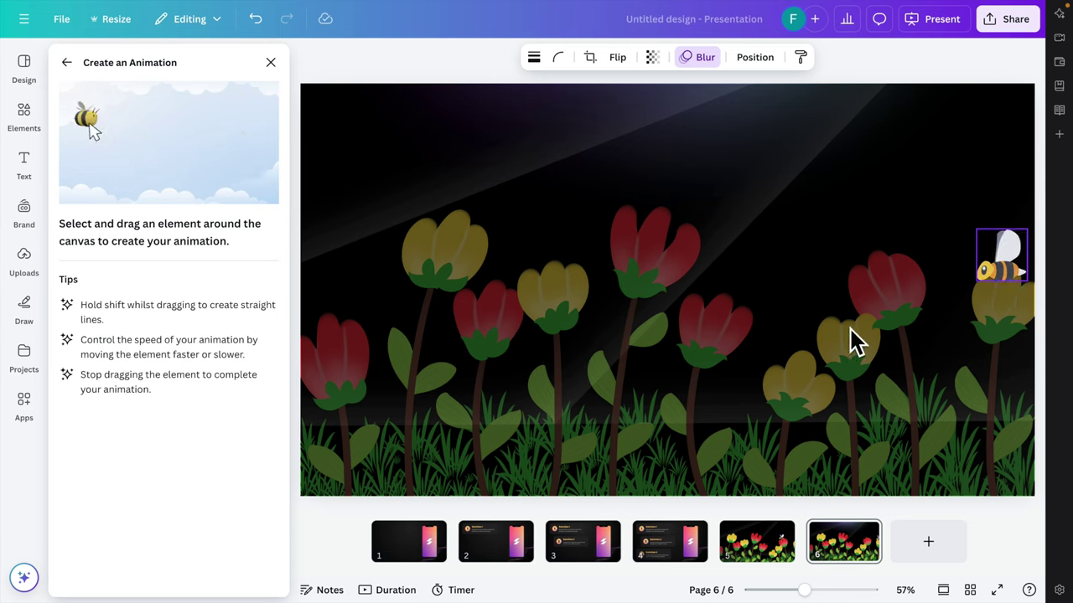
mouse_move(1012, 283)
left_mouse_down()
mouse_move(970, 254)
mouse_move(914, 274)
mouse_move(910, 249)
mouse_move(886, 229)
mouse_move(871, 250)
mouse_move(860, 331)
mouse_move(844, 290)
mouse_move(786, 335)
mouse_move(796, 367)
mouse_move(767, 270)
mouse_move(729, 293)
mouse_move(728, 260)
mouse_move(685, 206)
mouse_move(675, 237)
mouse_move(666, 216)
left_mouse_up()
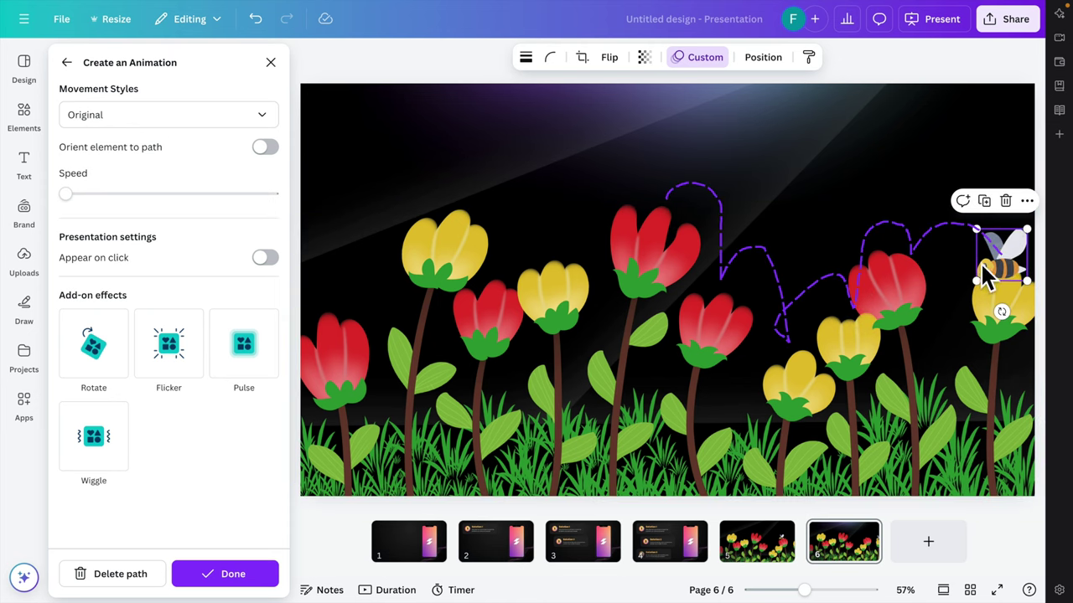
Present the bee-and-tulips slide in full screen
left_click(942, 21)
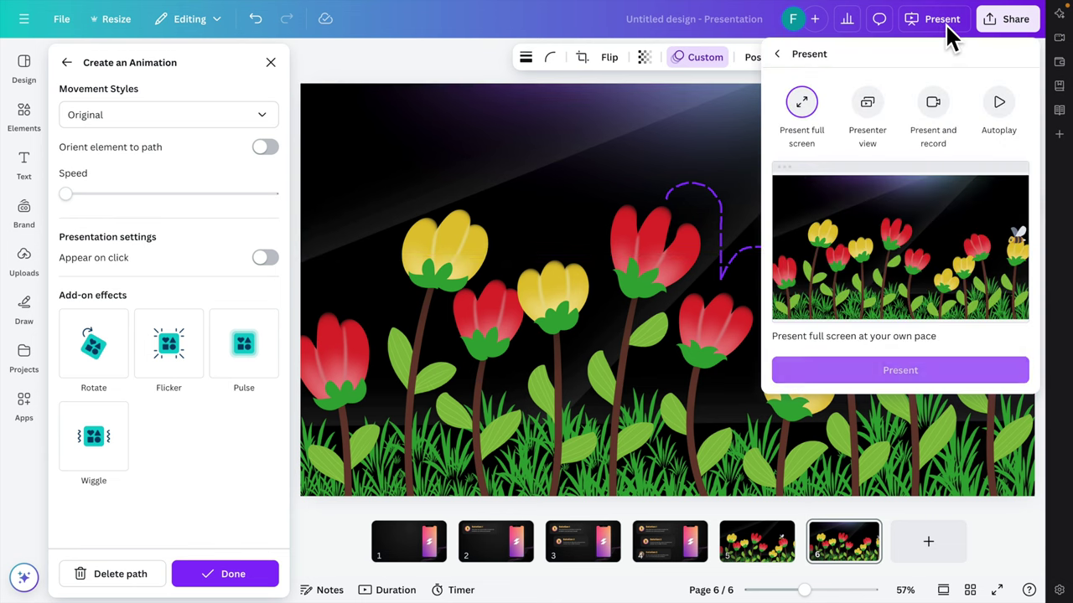
left_click(938, 373)
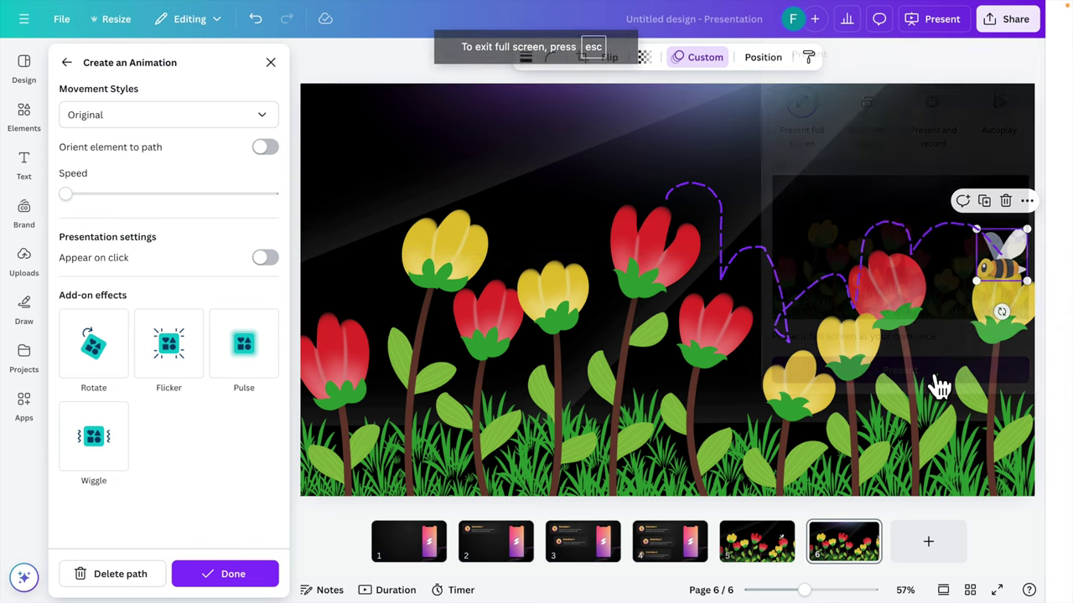